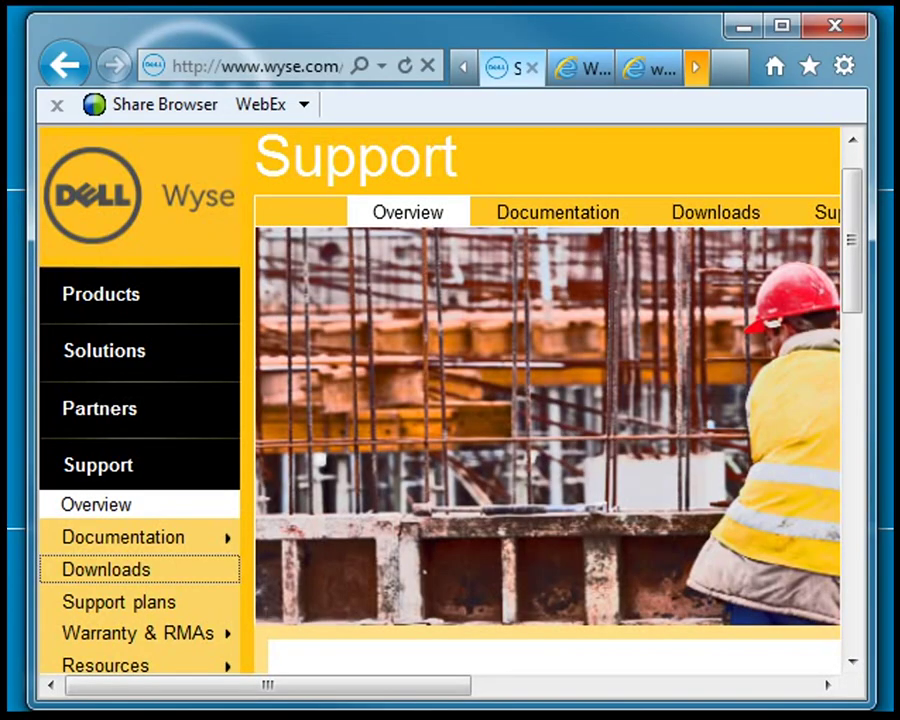
Open the Downloads page in the Support section of the Dell Wyse website.
click(113, 470)
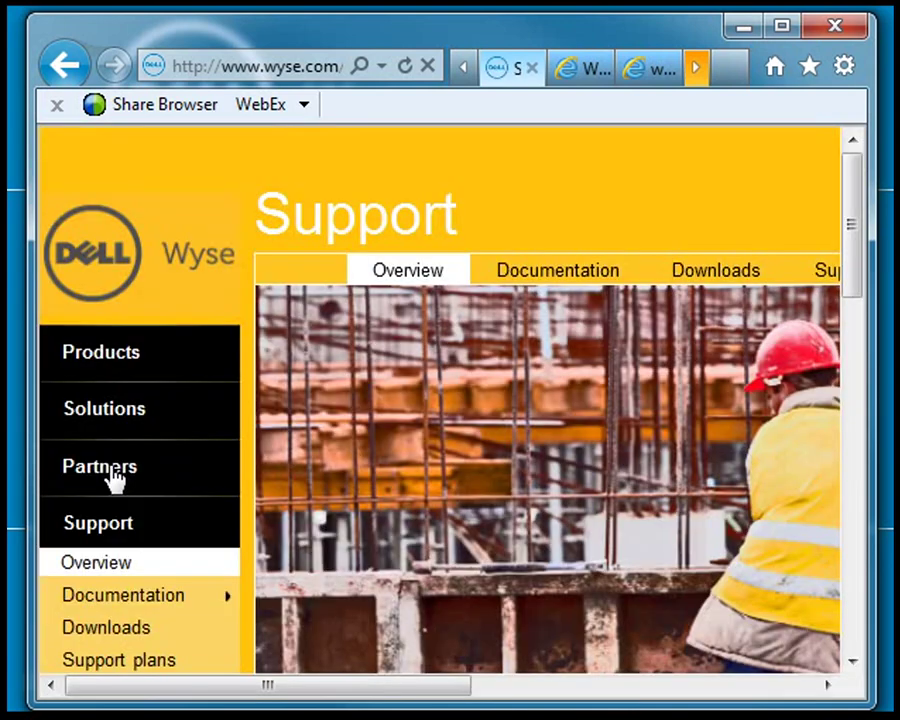
mouse_move(115, 483)
scroll(130, 575, down, 2)
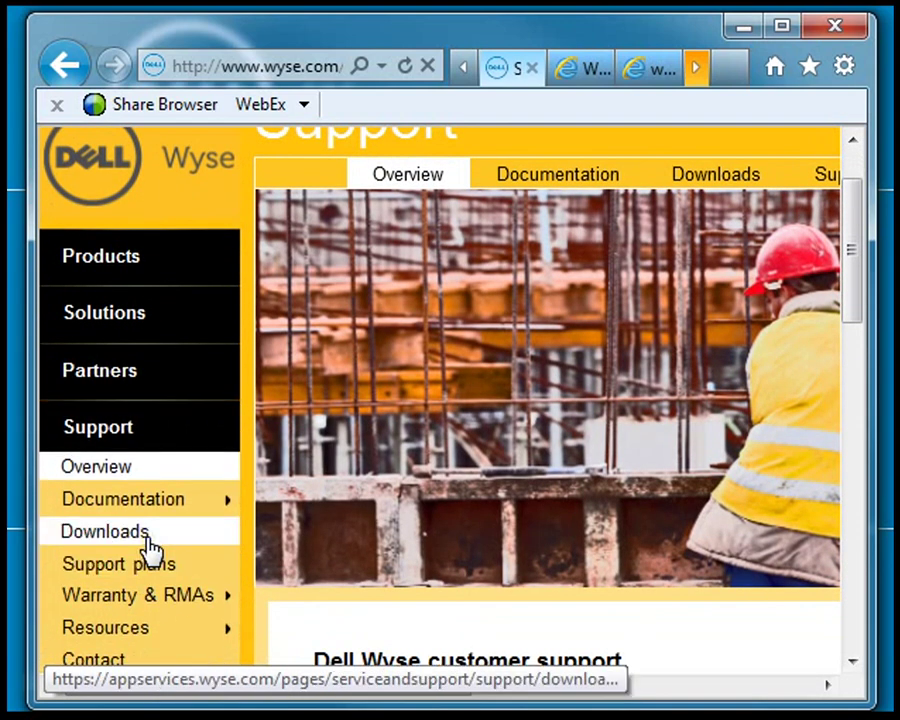
click(148, 546)
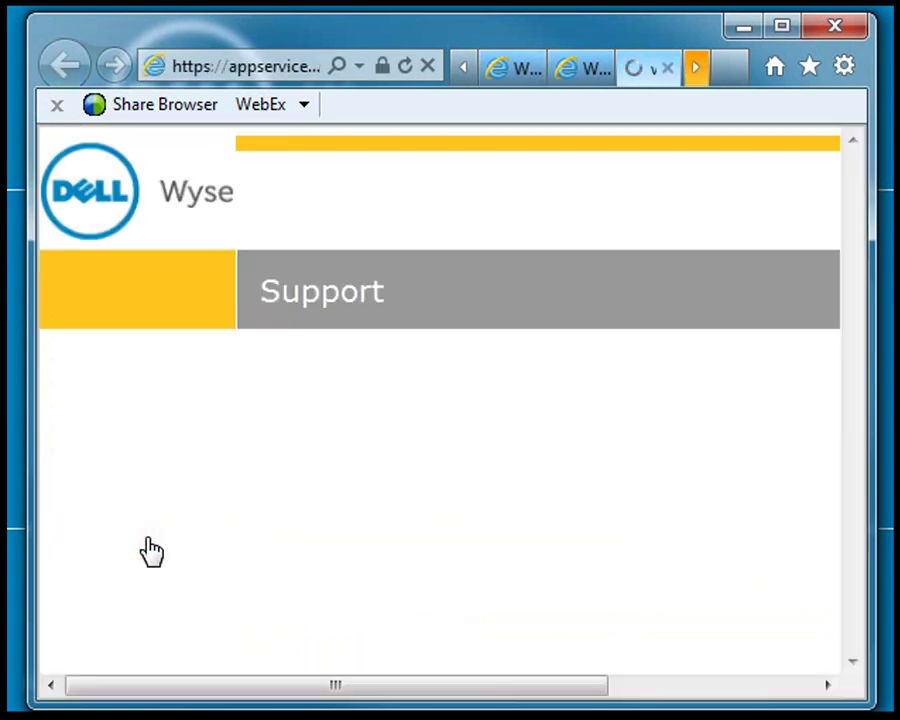
Search the active product downloads for USB Firmware Tool.
drag(852, 438, 840, 582)
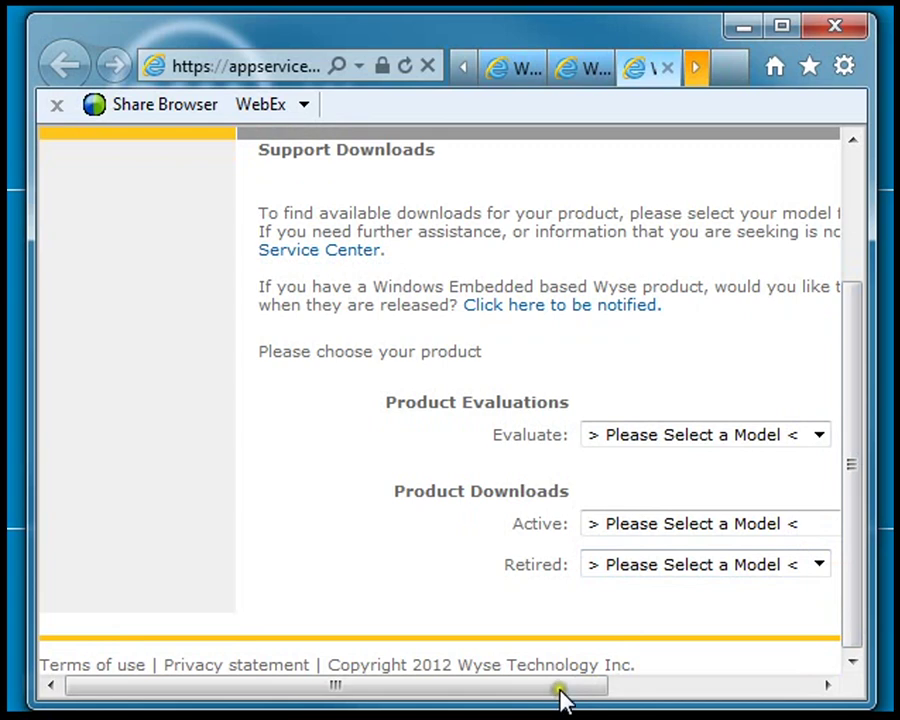
drag(560, 687, 733, 697)
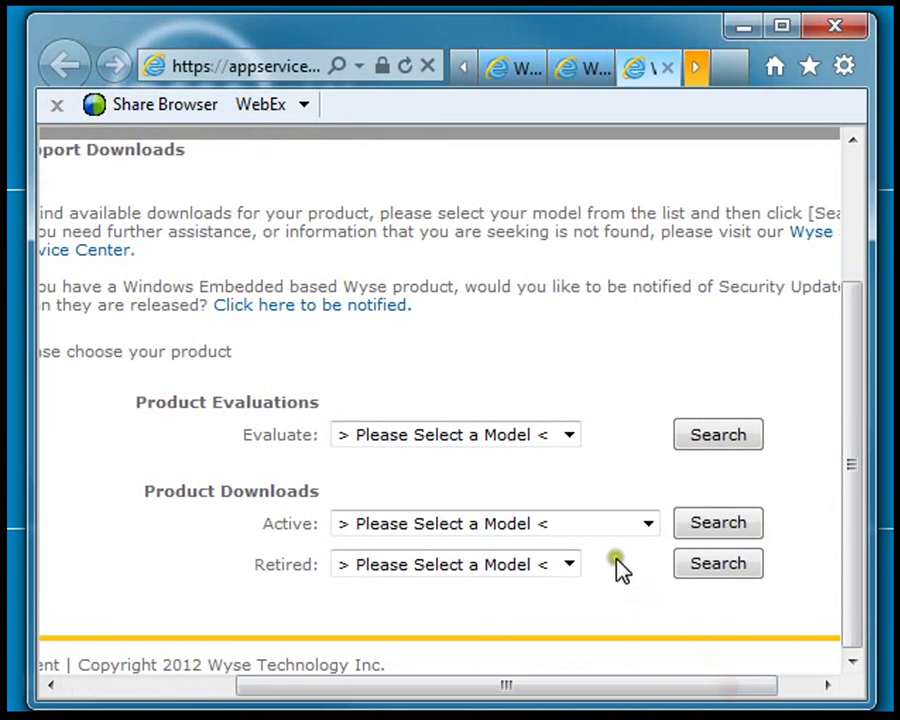
click(648, 523)
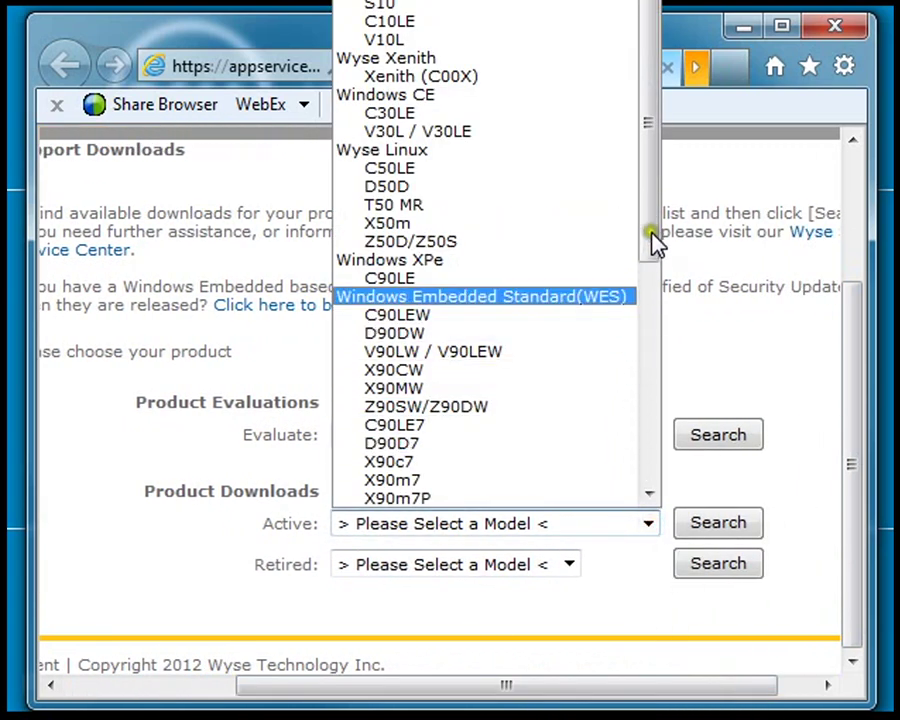
drag(655, 241, 649, 496)
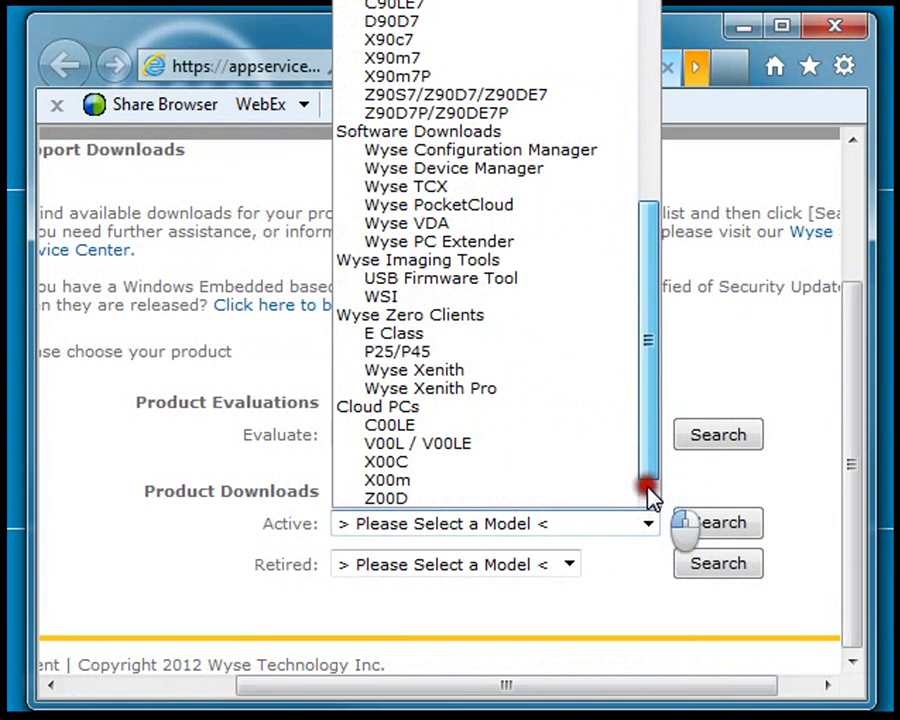
click(462, 279)
click(721, 527)
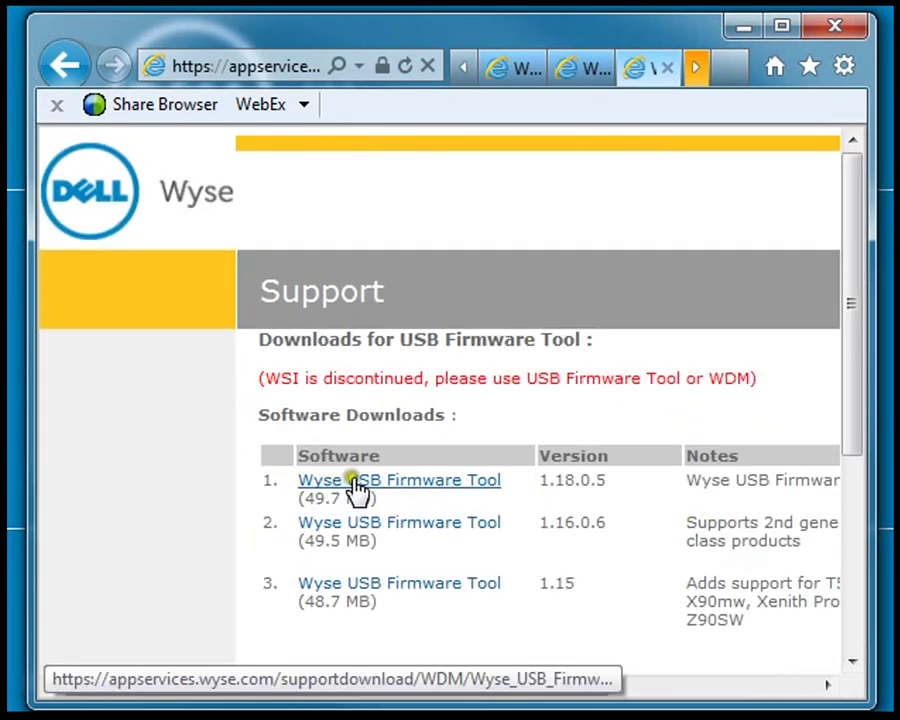
Download Wyse USB Firmware Tool version 1.18.0.5 under its suggested file name and open the version 1.18 Users Guide.
click(367, 482)
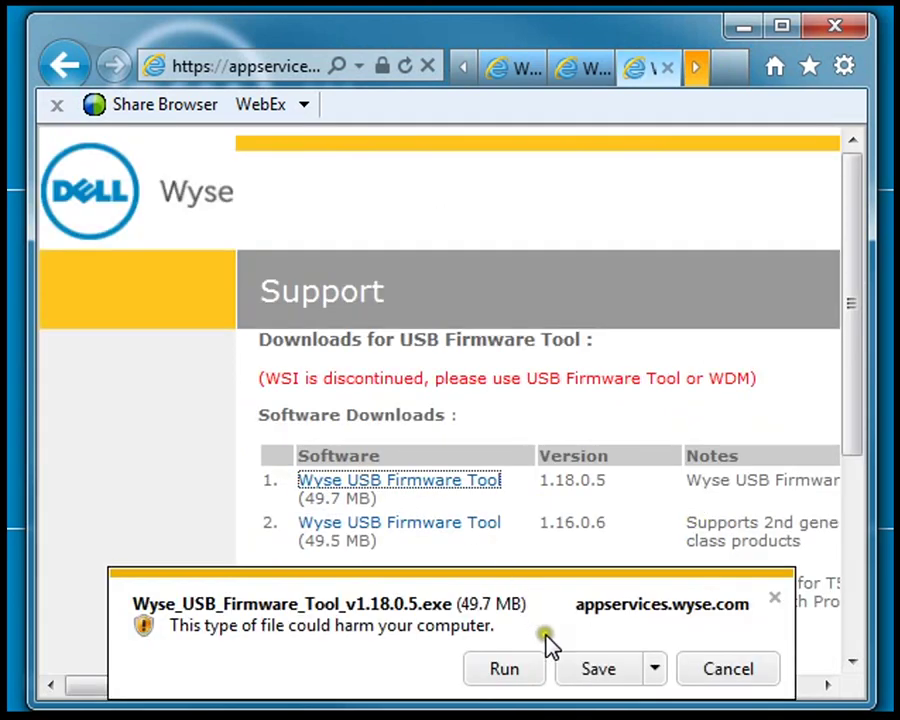
click(651, 669)
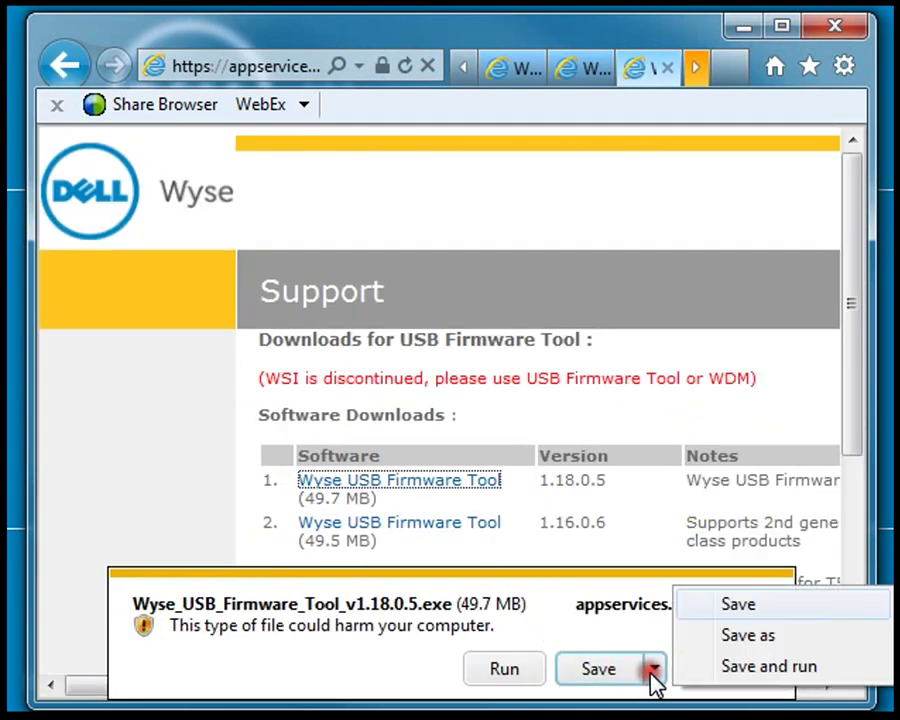
click(719, 647)
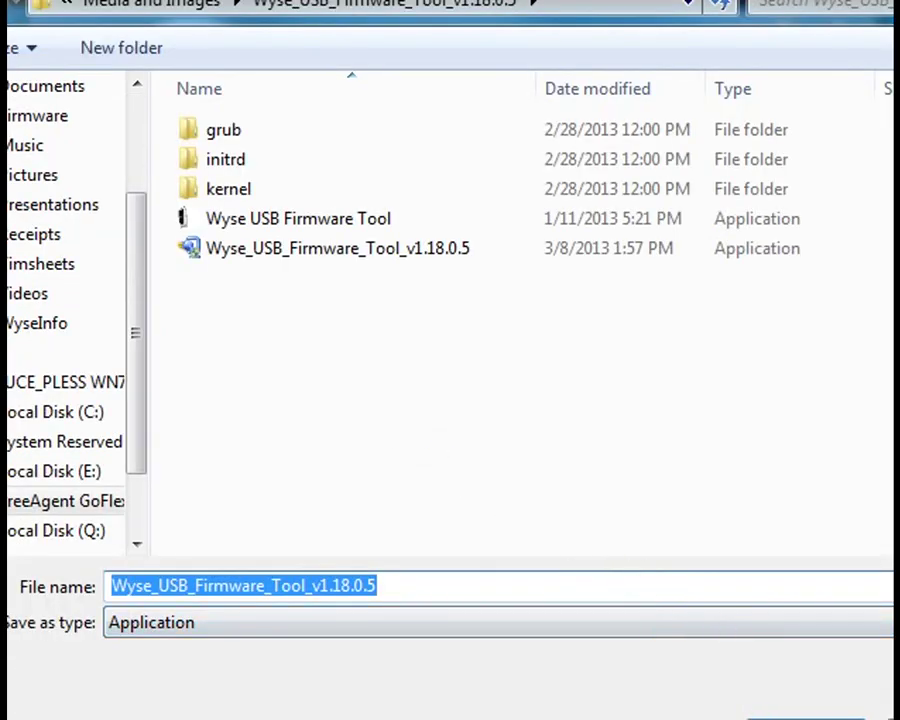
key(Return)
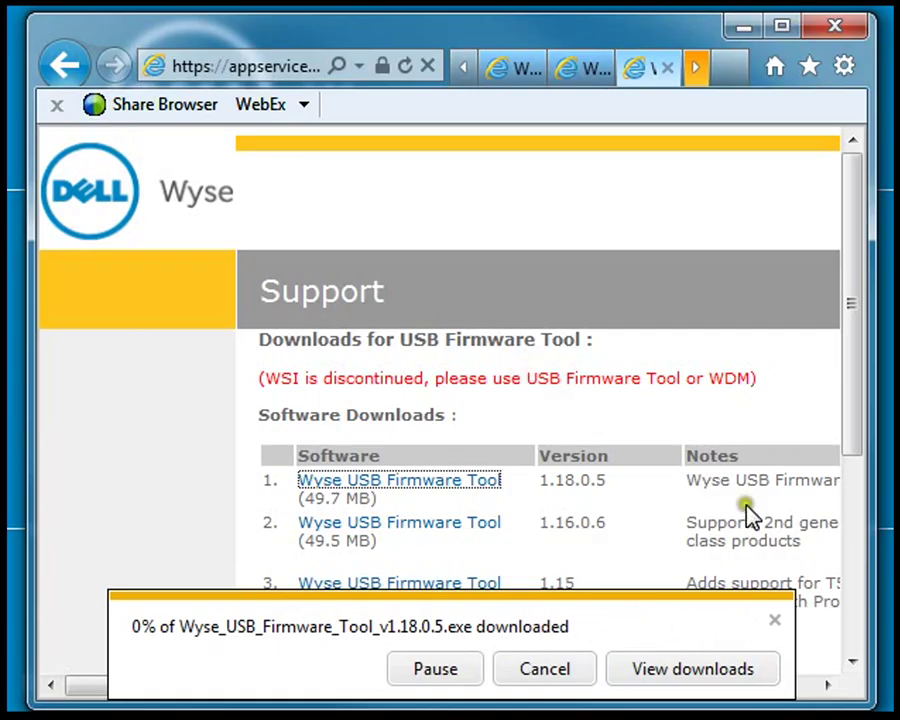
drag(851, 420, 844, 578)
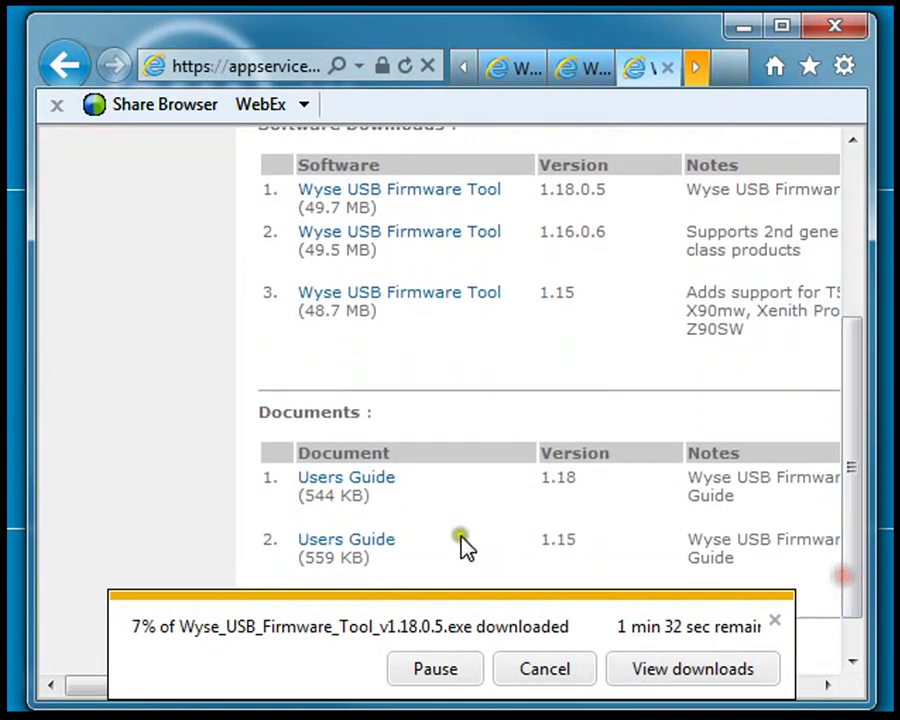
click(345, 479)
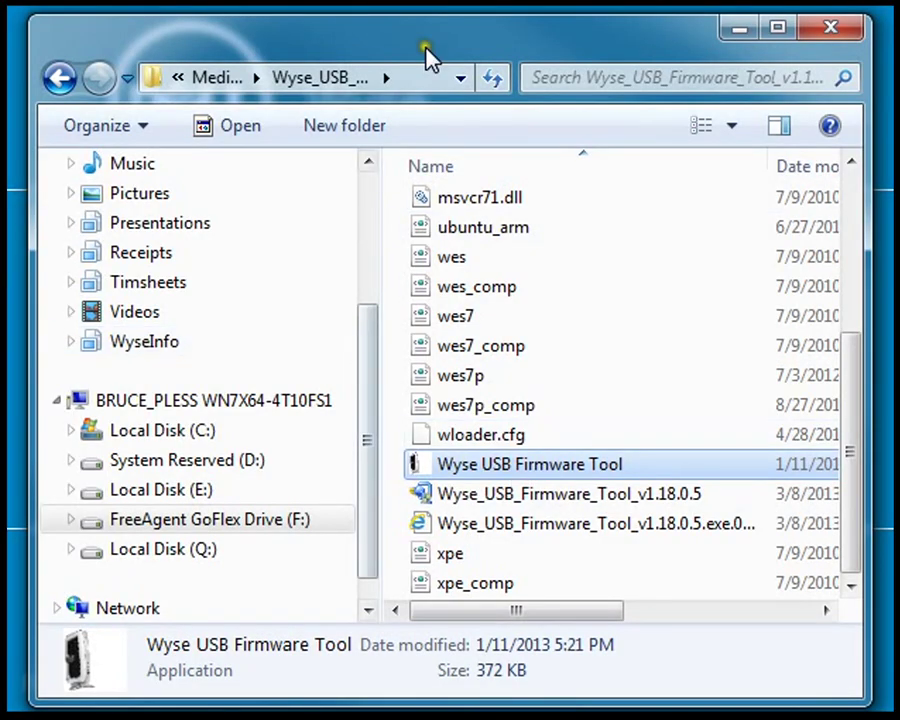
Run Wyse USB Firmware Tool from the file folder as administrator and allow it to make changes to the computer.
right_click(510, 474)
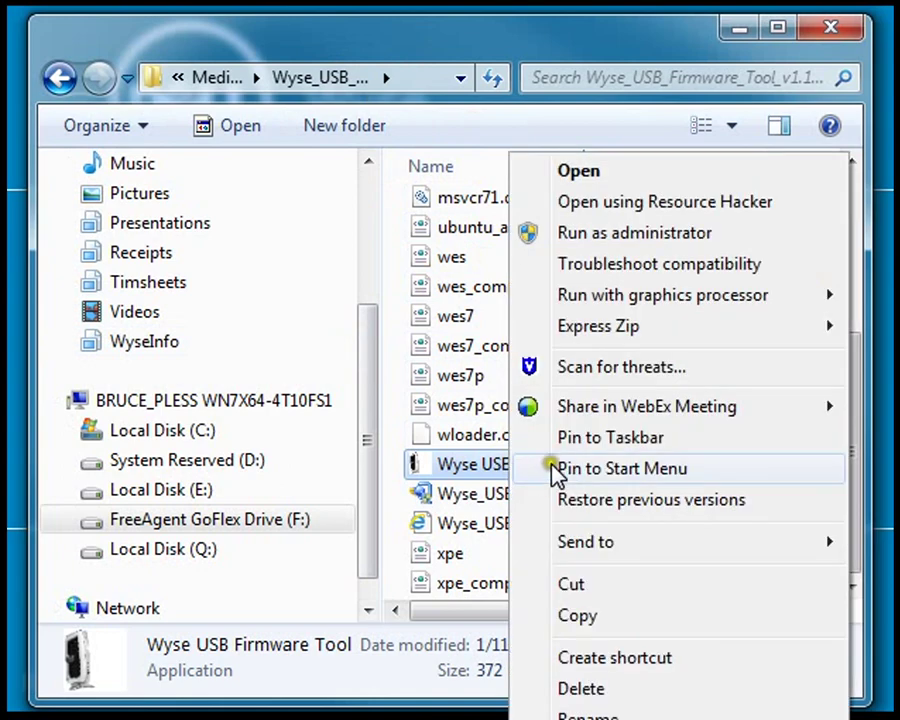
click(648, 236)
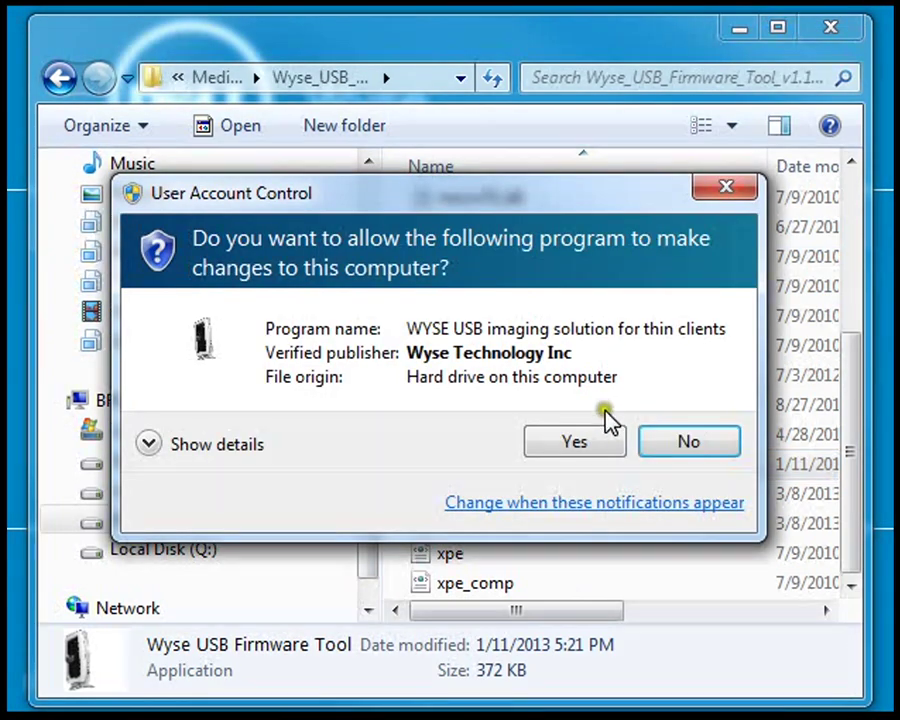
click(584, 446)
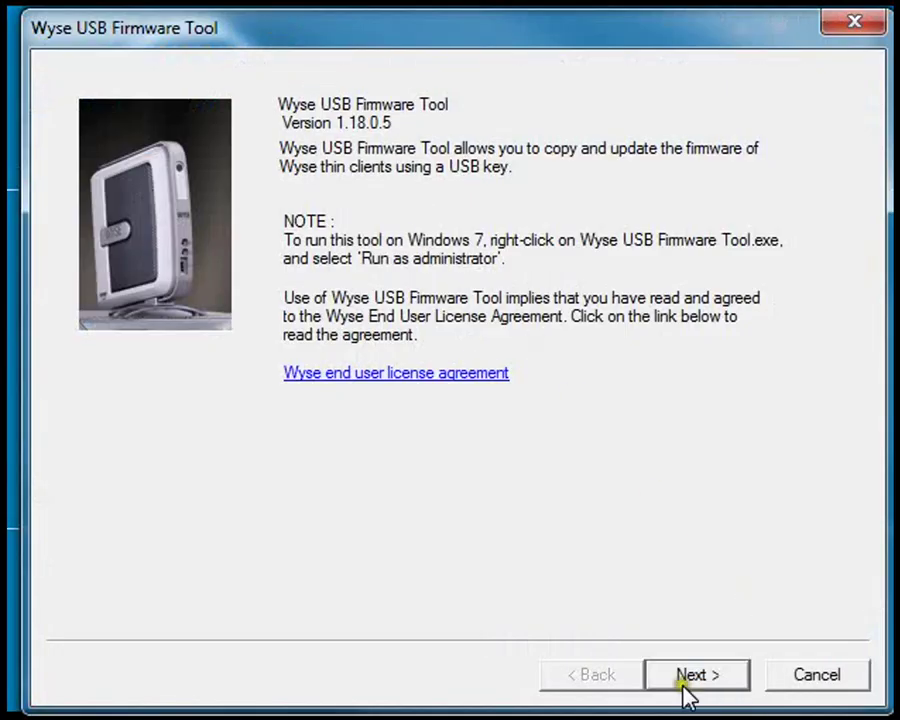
Configure the USB key to push Windows Embedded Standard 7 firmware with OS image, BIOS and CMOS, and proceed to the image file selection.
click(686, 678)
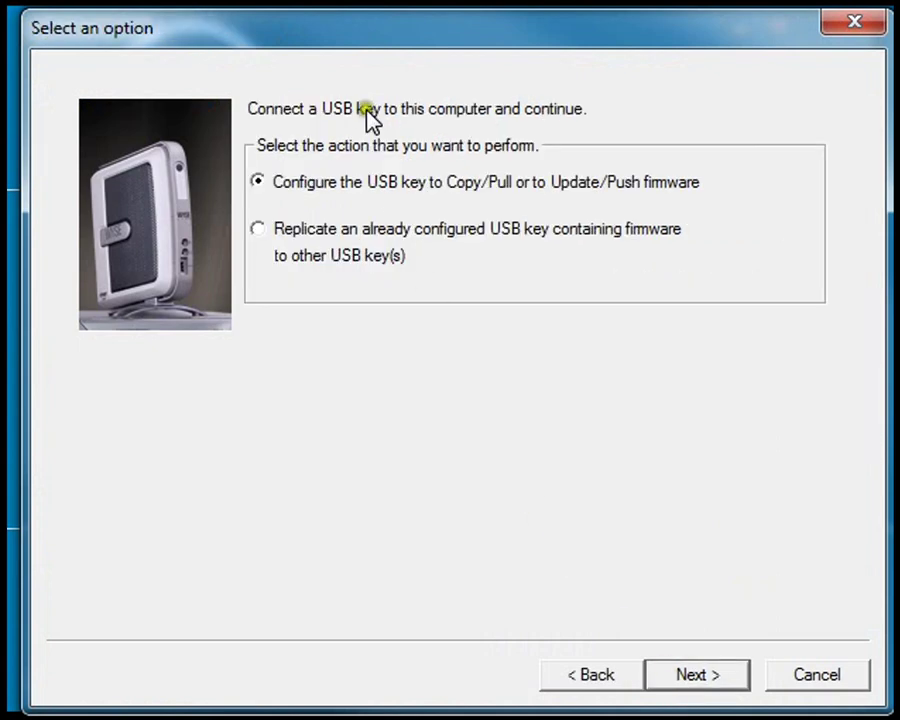
click(691, 675)
click(580, 132)
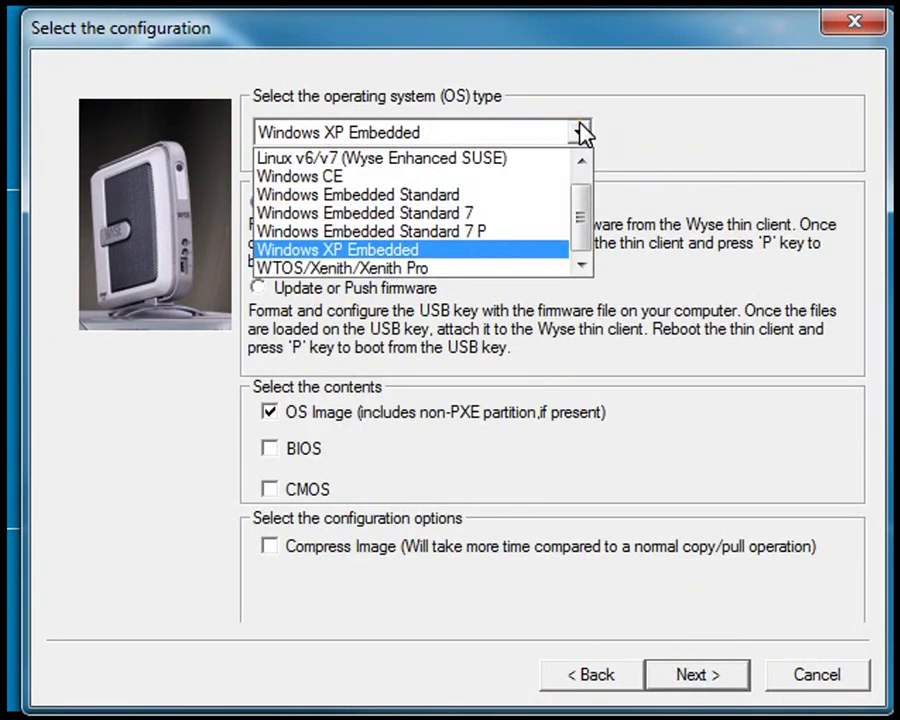
click(541, 216)
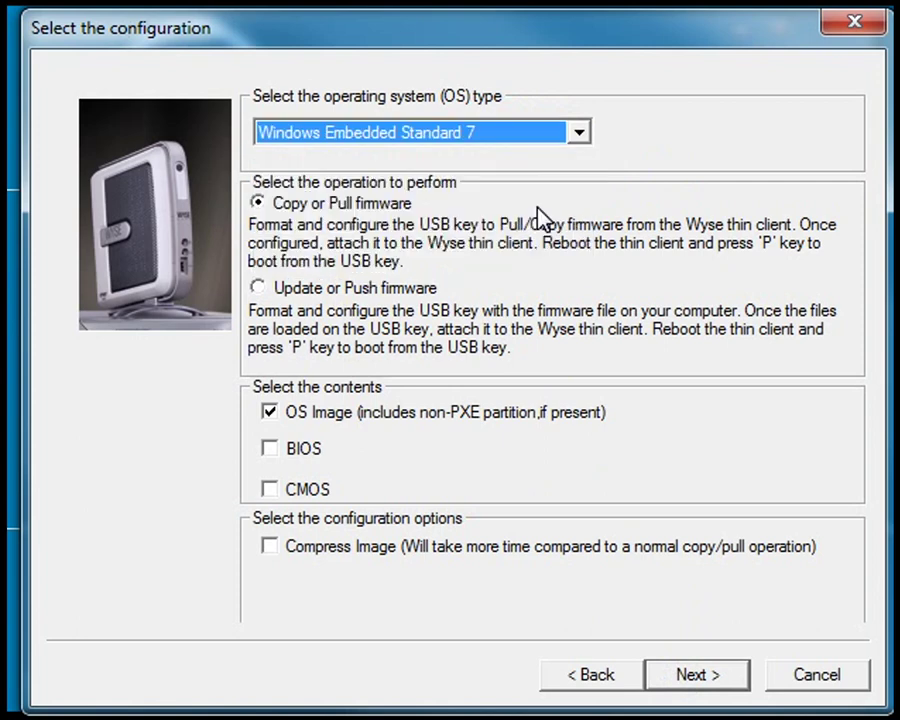
click(258, 287)
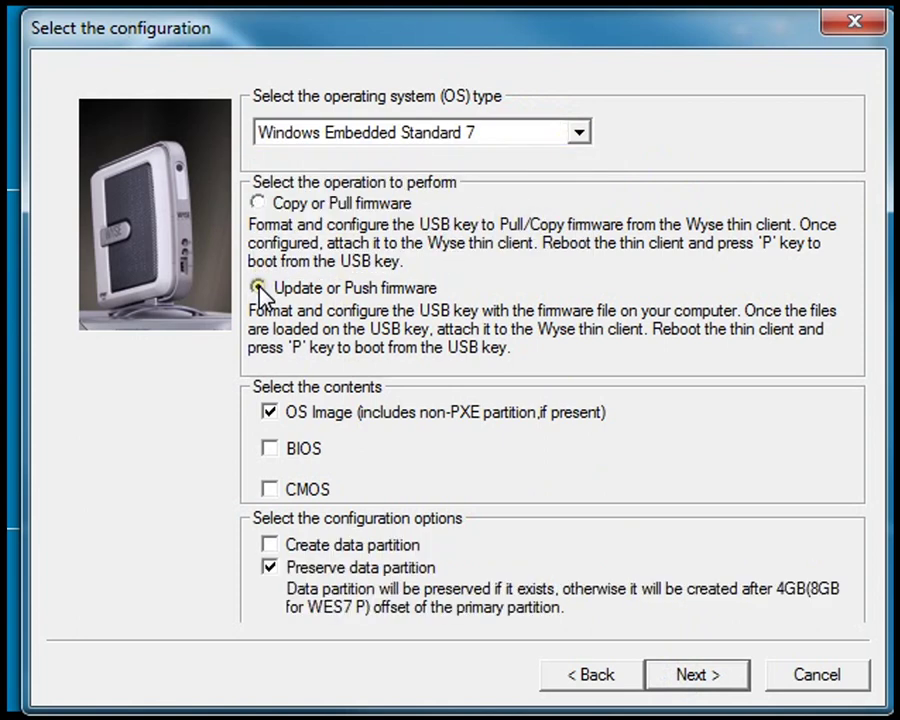
click(290, 447)
click(271, 488)
click(681, 679)
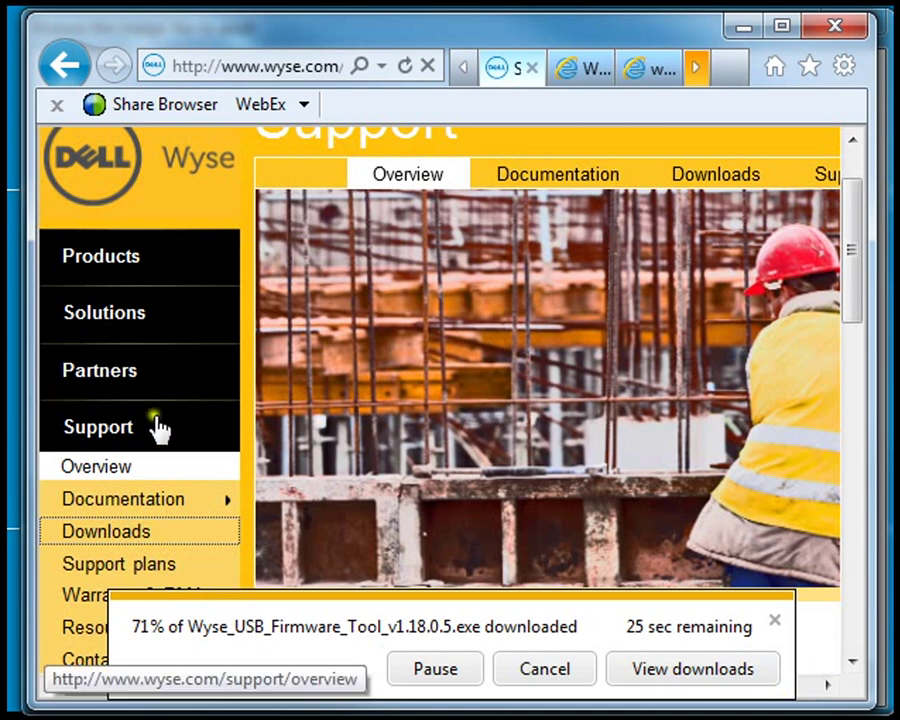
Switch to Internet Explorer and open the Downloads page of the Wyse Support section again.
click(86, 420)
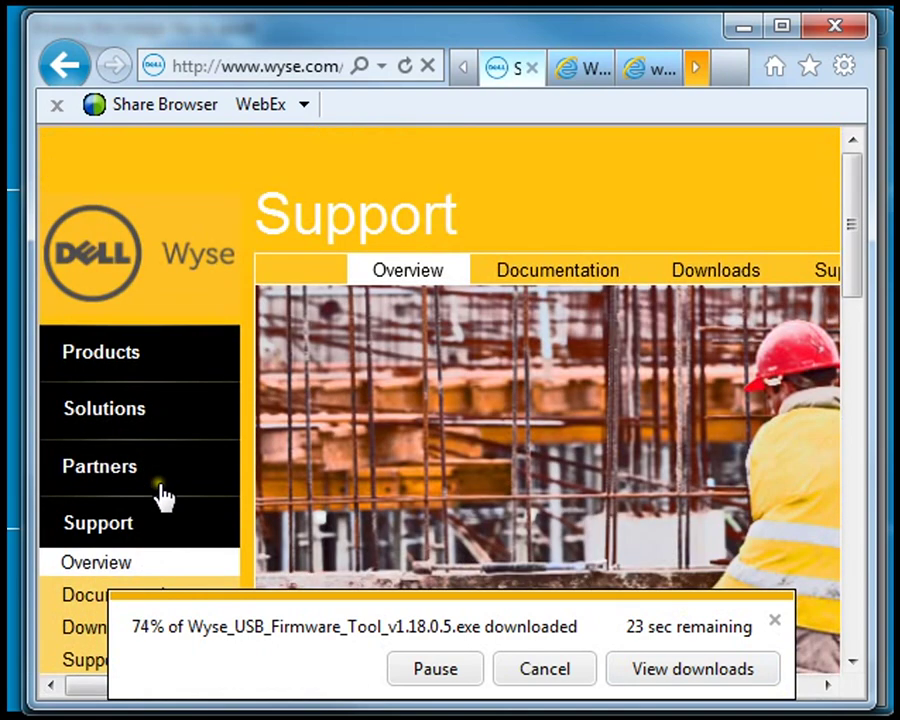
scroll(150, 555, down, 3)
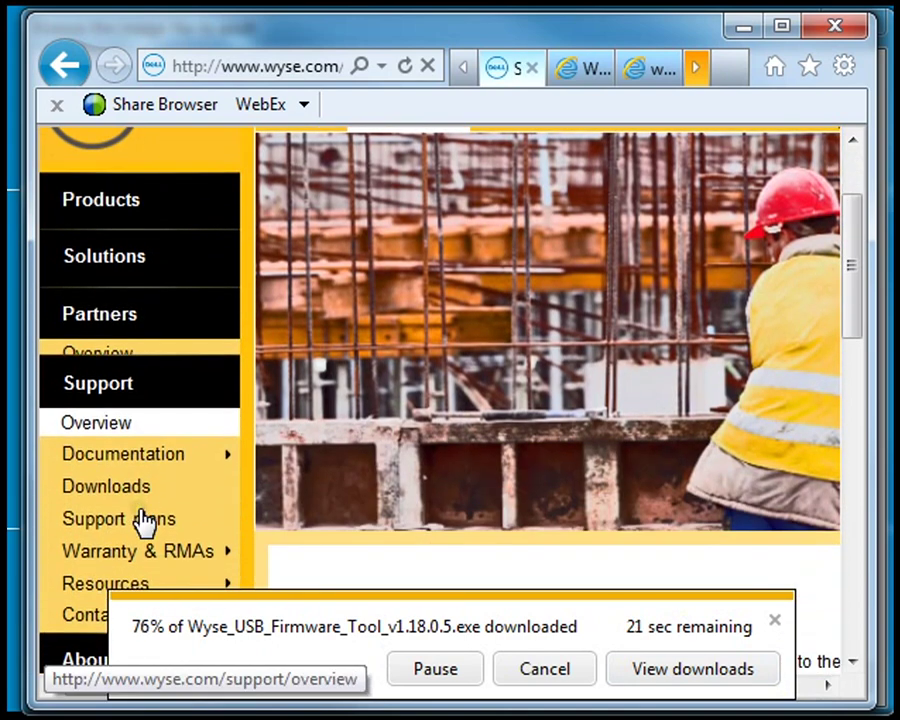
click(143, 480)
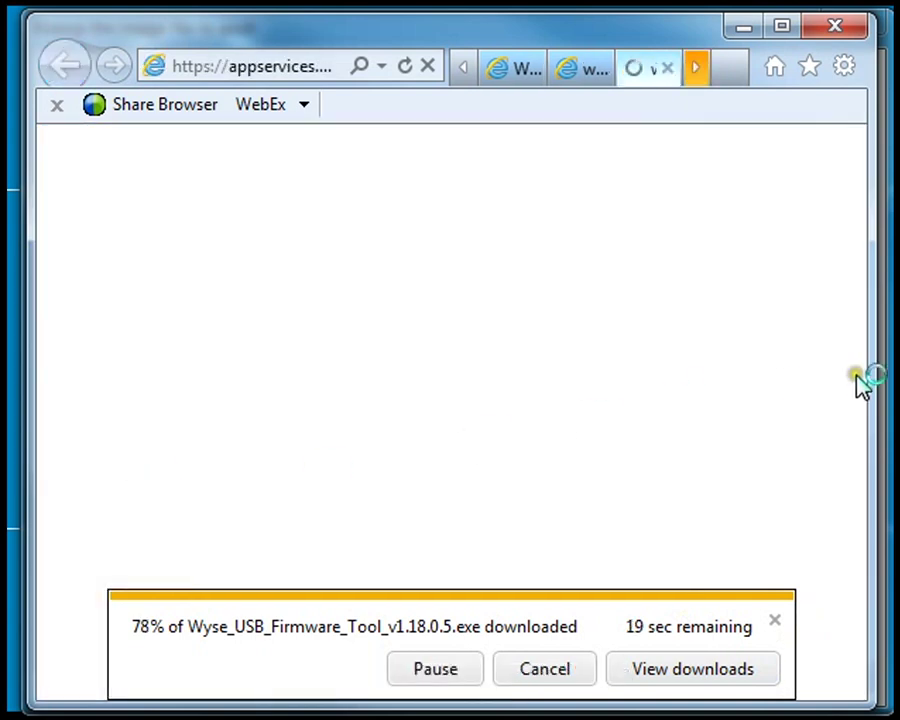
Search the active product downloads for the Z90S7/Z90D7/Z90DE7 model.
drag(858, 358, 830, 536)
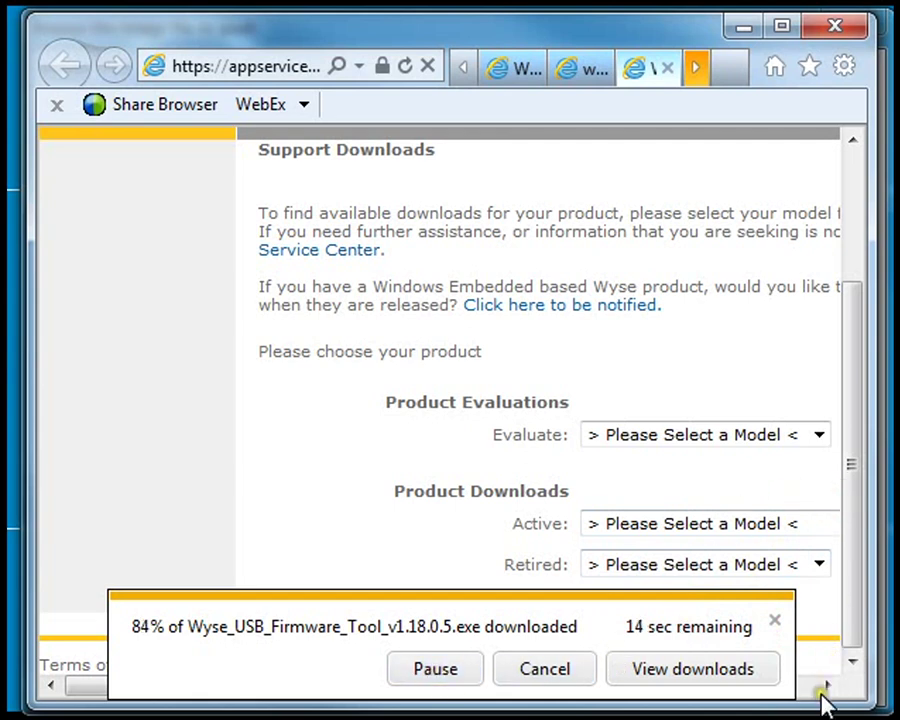
scroll(822, 700, right, 3)
click(812, 524)
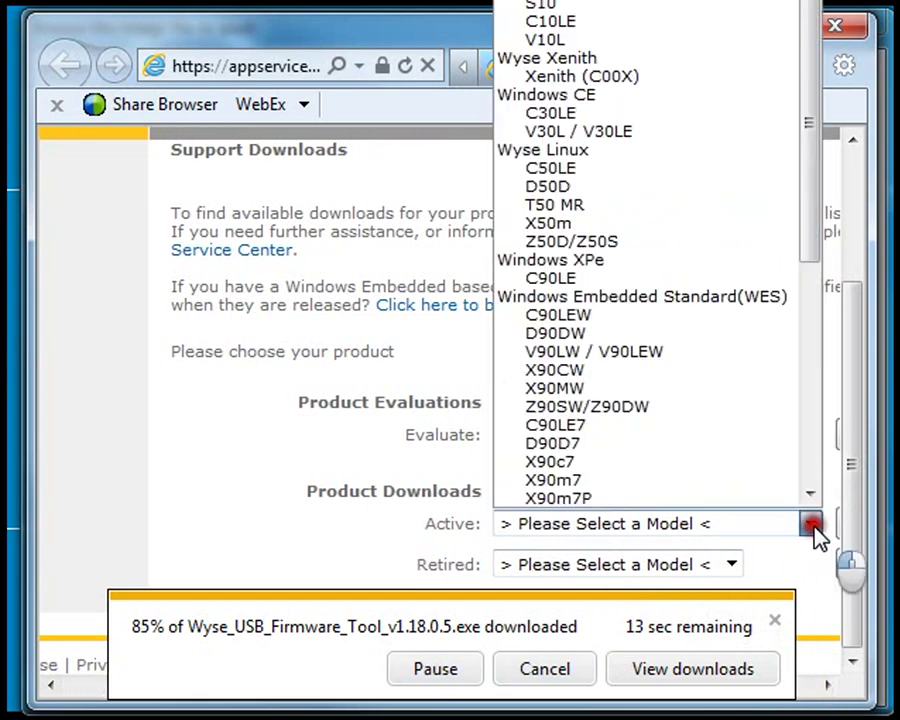
drag(815, 218, 812, 346)
click(705, 279)
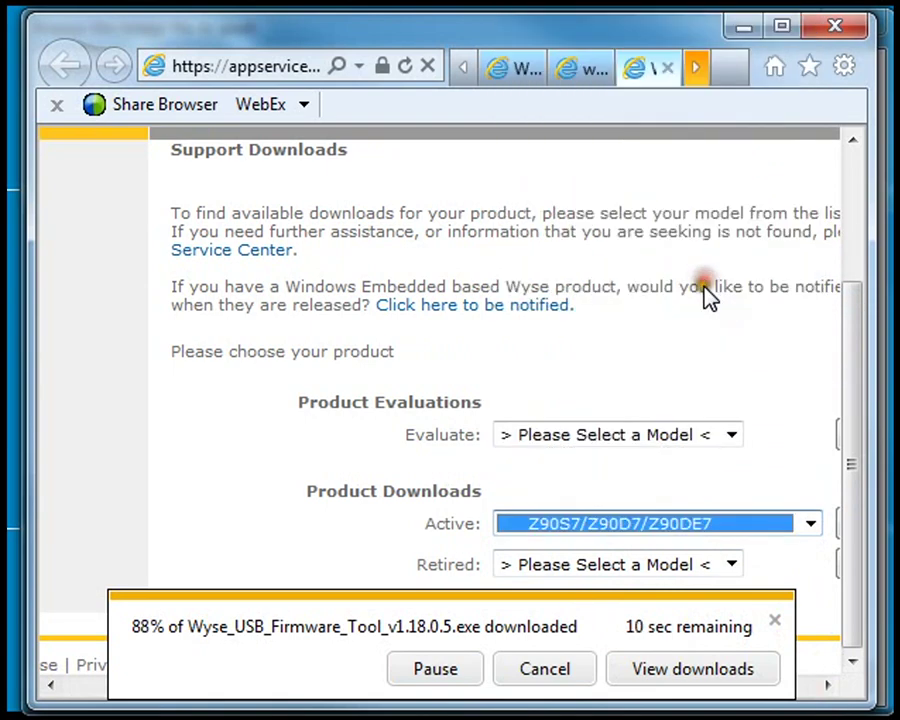
click(828, 686)
click(790, 525)
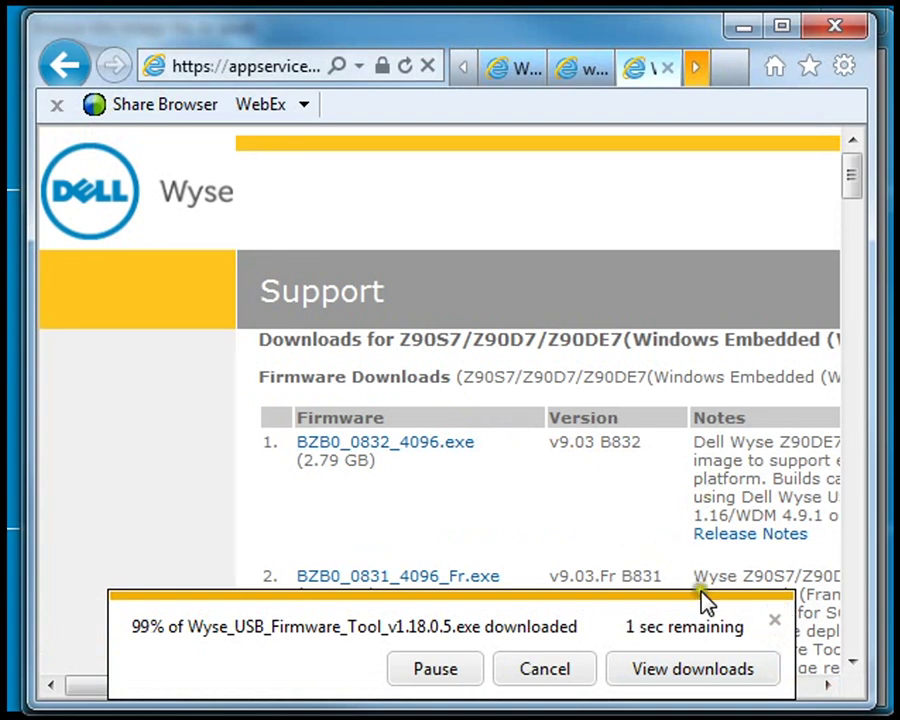
Request the BZB0_0832_4096.exe firmware download, accept the licence agreement, and cancel the download at the save prompt.
click(780, 621)
click(442, 441)
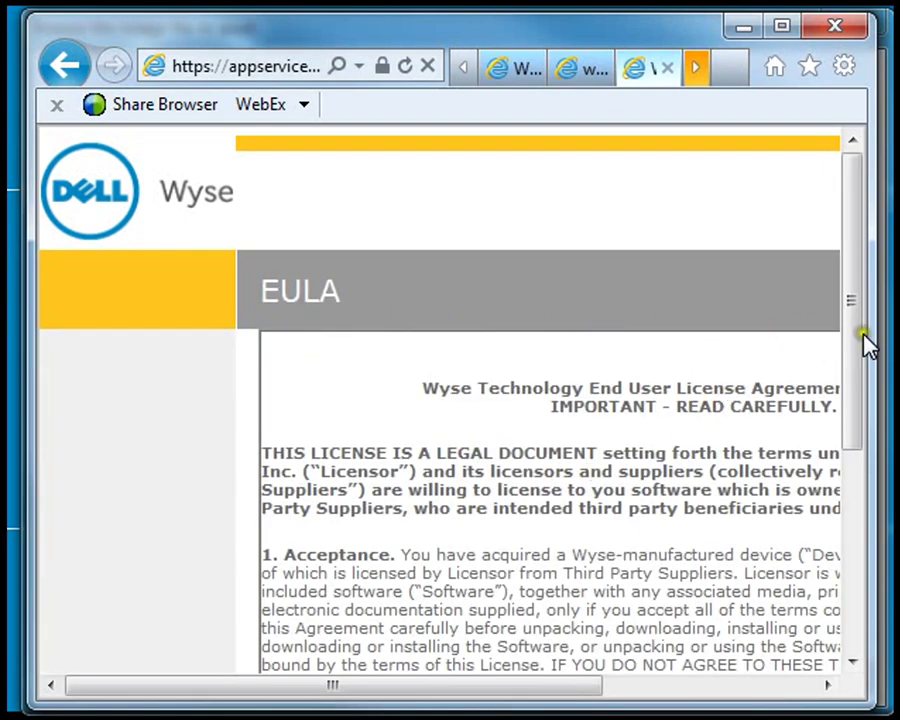
drag(863, 345, 862, 500)
click(737, 568)
drag(561, 684, 736, 680)
click(705, 617)
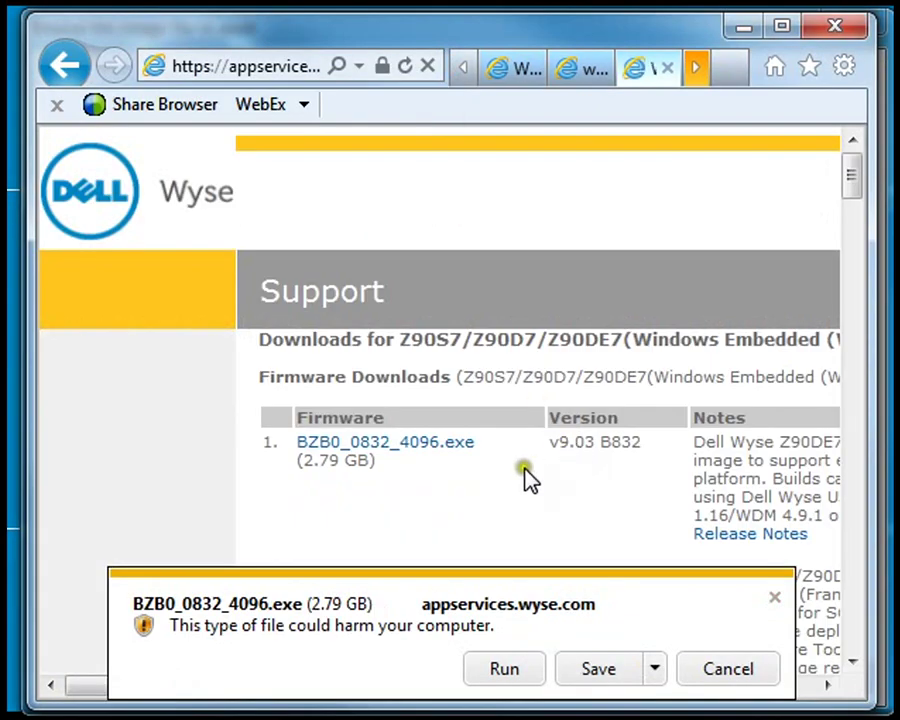
click(705, 672)
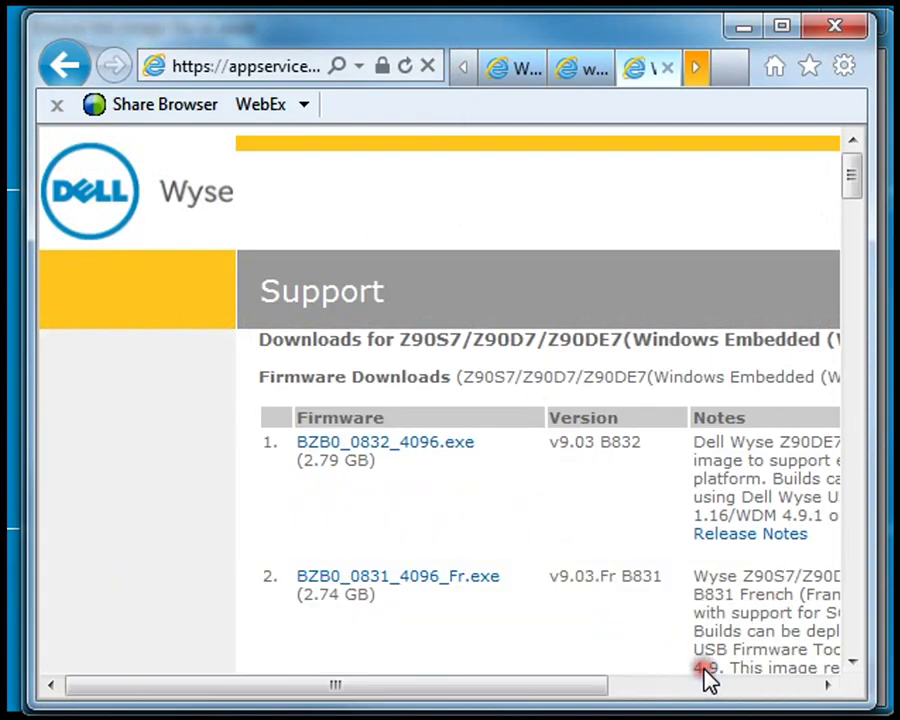
Switch back to Wyse USB Firmware Tool, browse for the image to push and select BZB0_0832_4096.rsp.
click(744, 26)
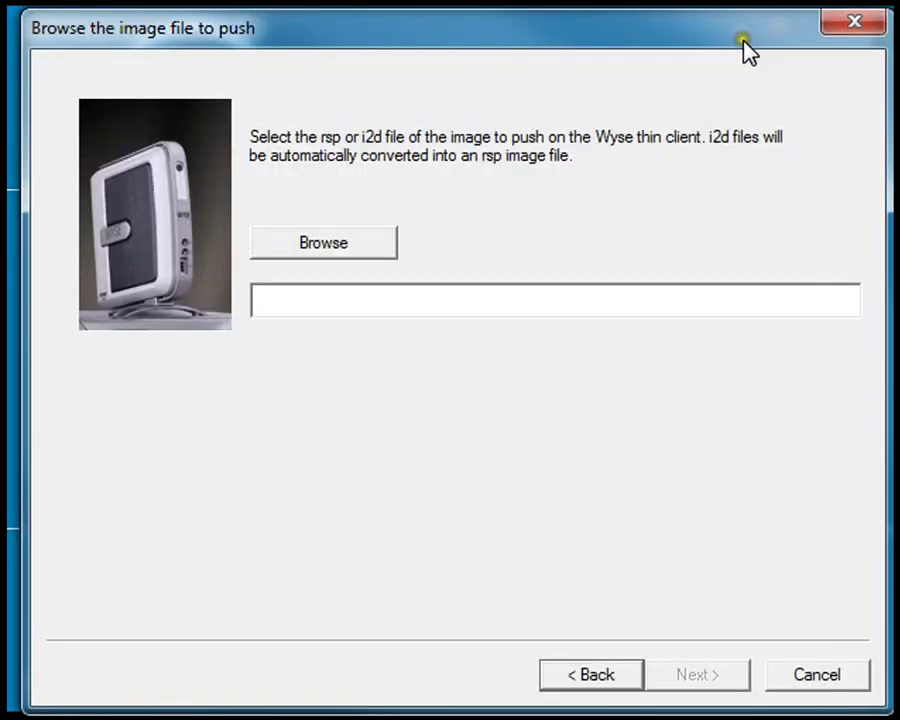
click(350, 246)
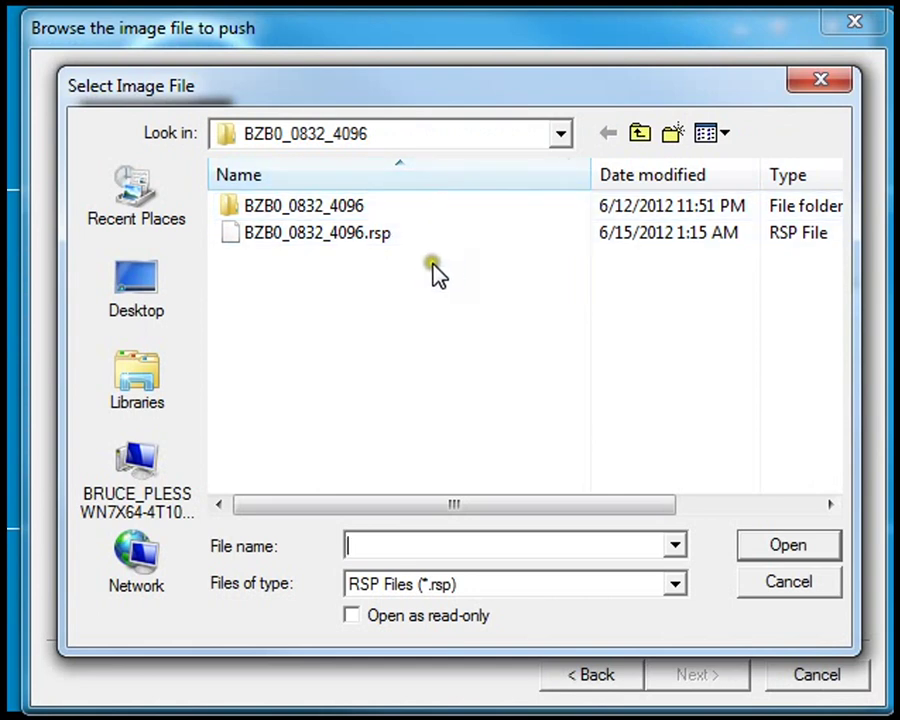
click(406, 236)
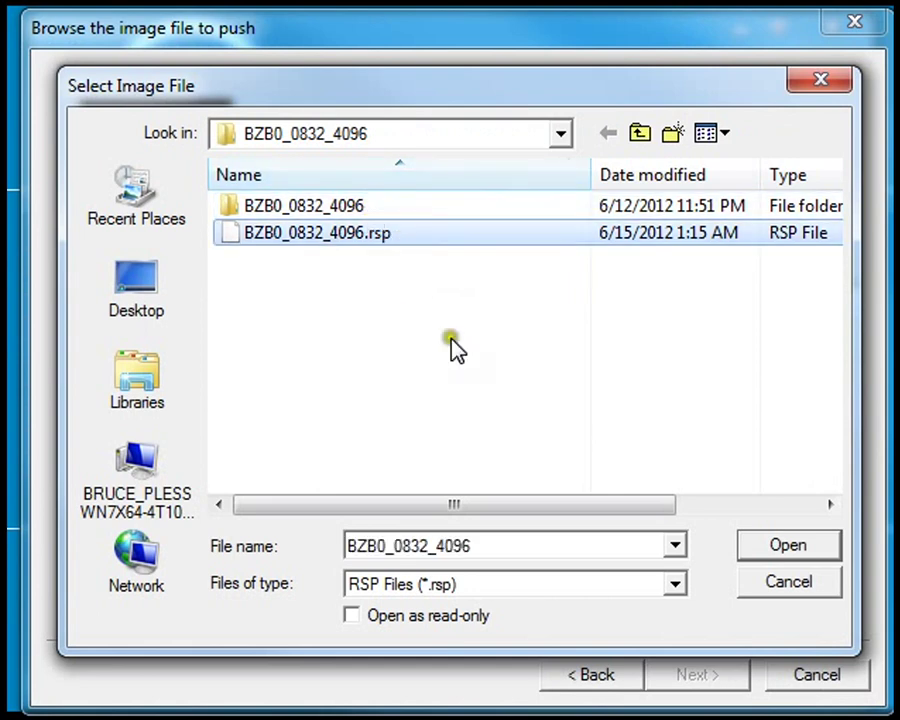
Look for XML image files in the BZB0_0832_4096 subfolder, and return to the RSP files in its parent folder.
click(678, 585)
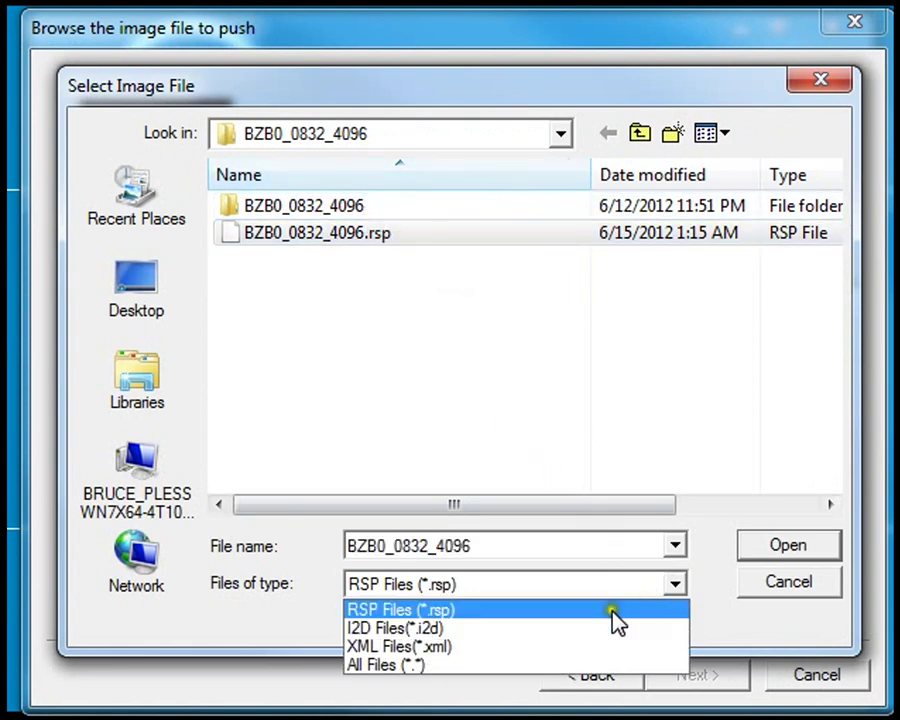
click(553, 657)
double_click(390, 206)
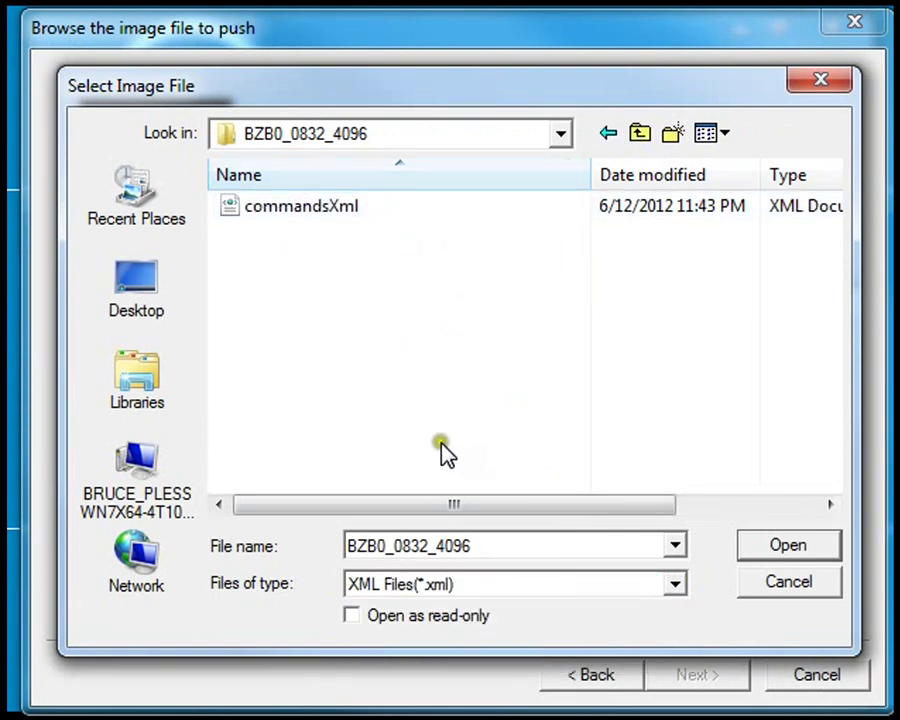
click(680, 586)
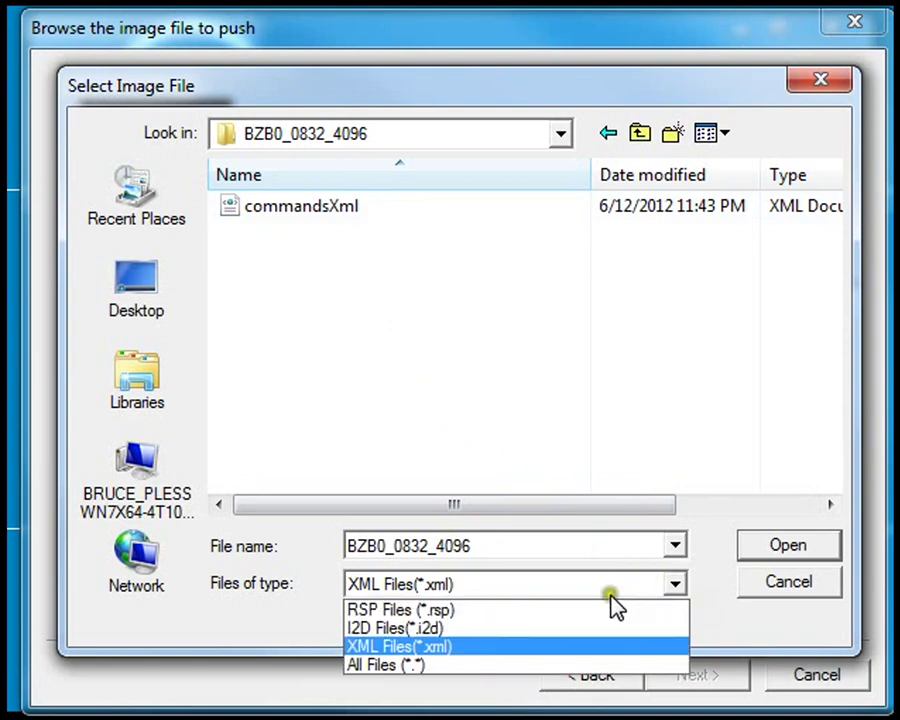
click(556, 608)
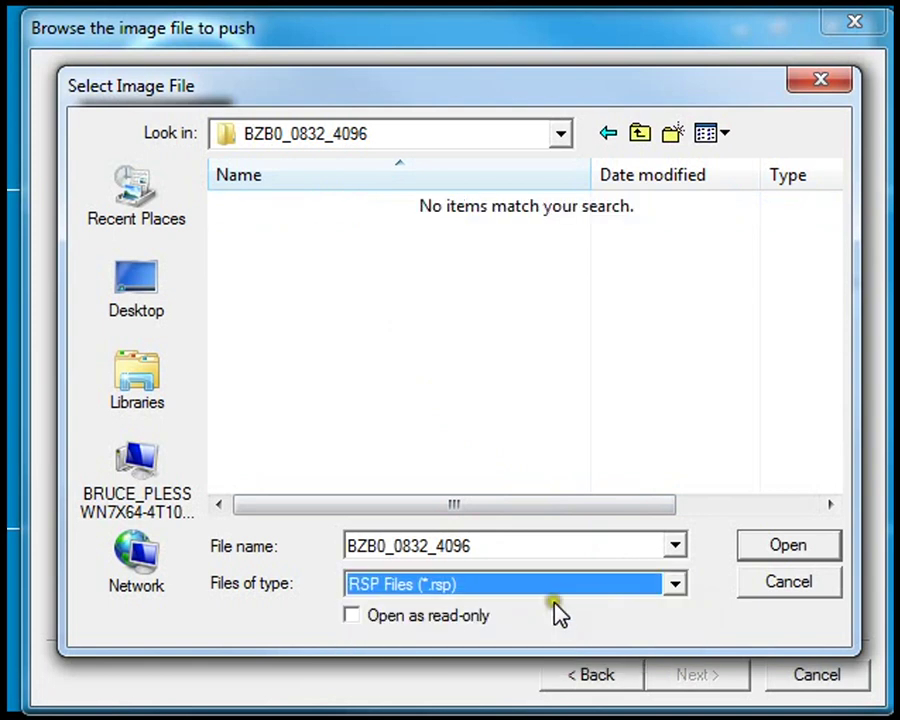
click(639, 137)
Load BZB0_0832_4096.rsp as the image to push, proceed to the USB drive preparation and dismiss the missing-drive warning.
click(398, 233)
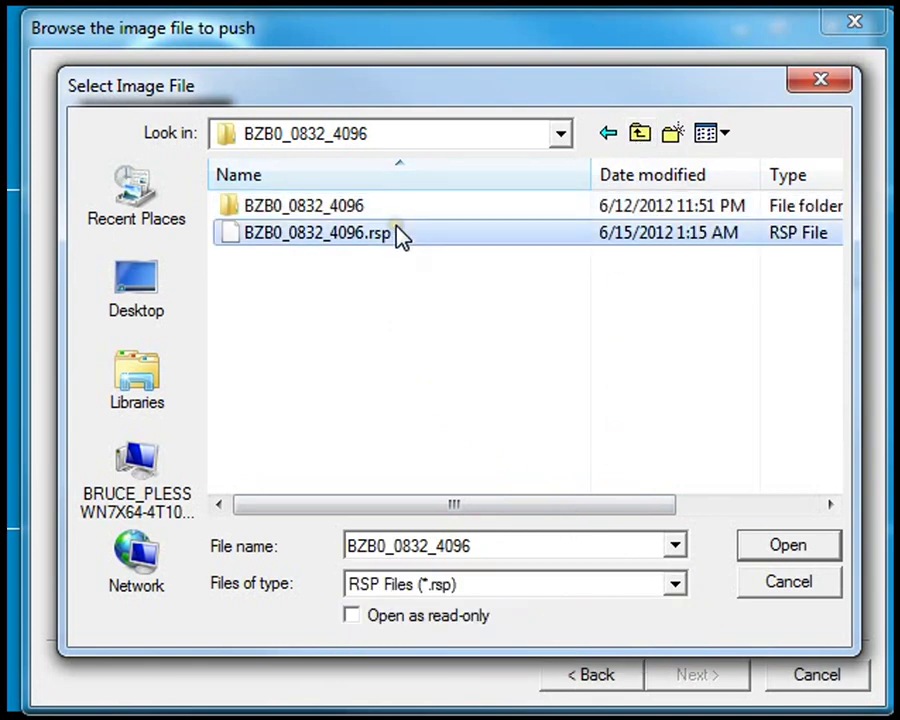
click(788, 548)
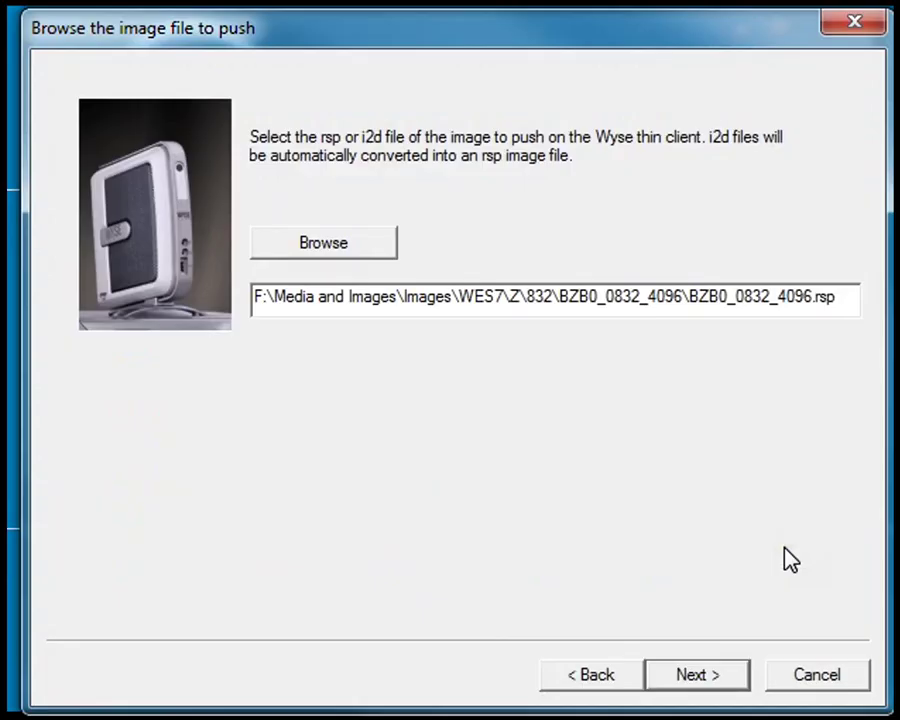
click(672, 679)
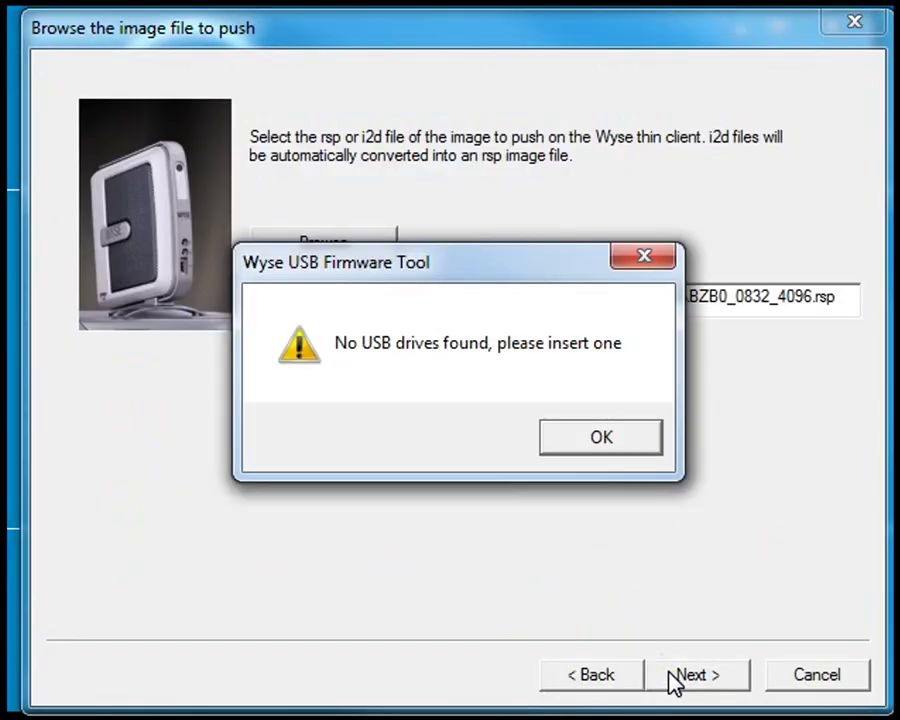
click(599, 440)
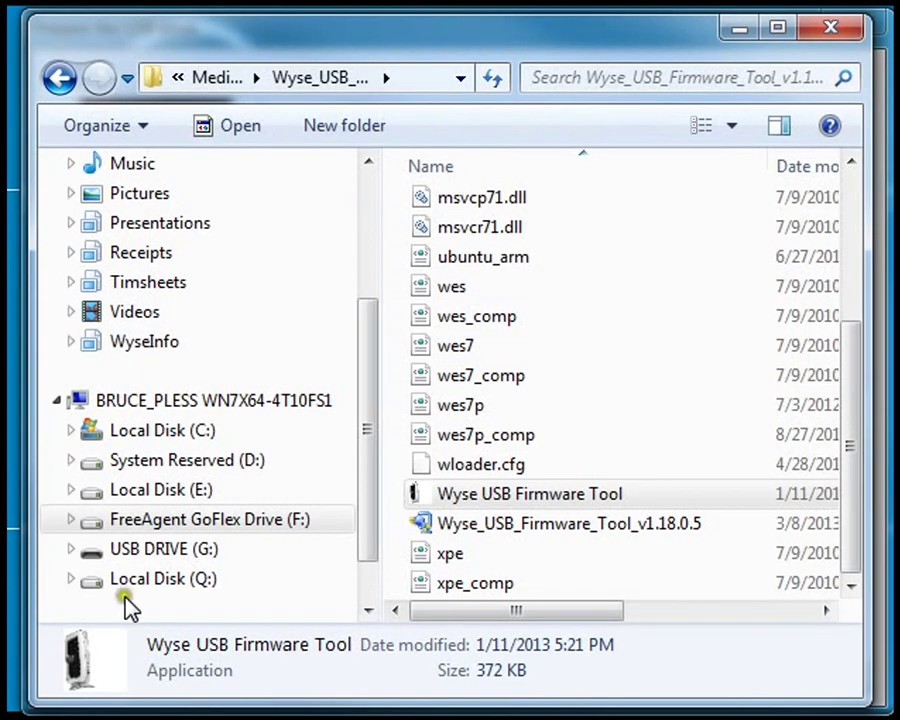
Check USB DRIVE (G:) in Windows Explorer, refresh the firmware tool's drive list and start preparing G:(USB DRIVE).
click(146, 550)
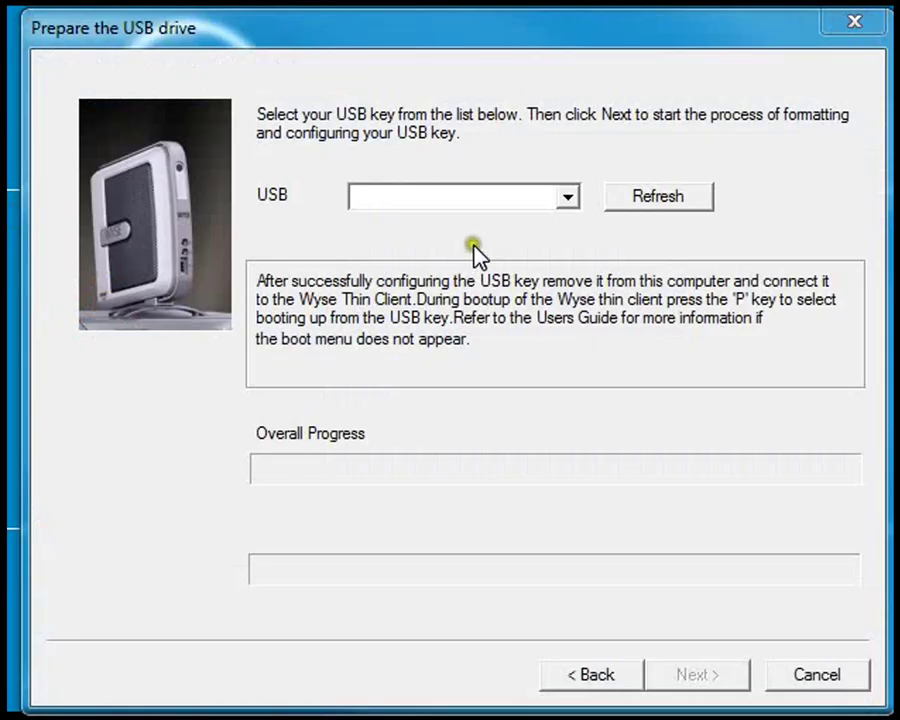
click(667, 199)
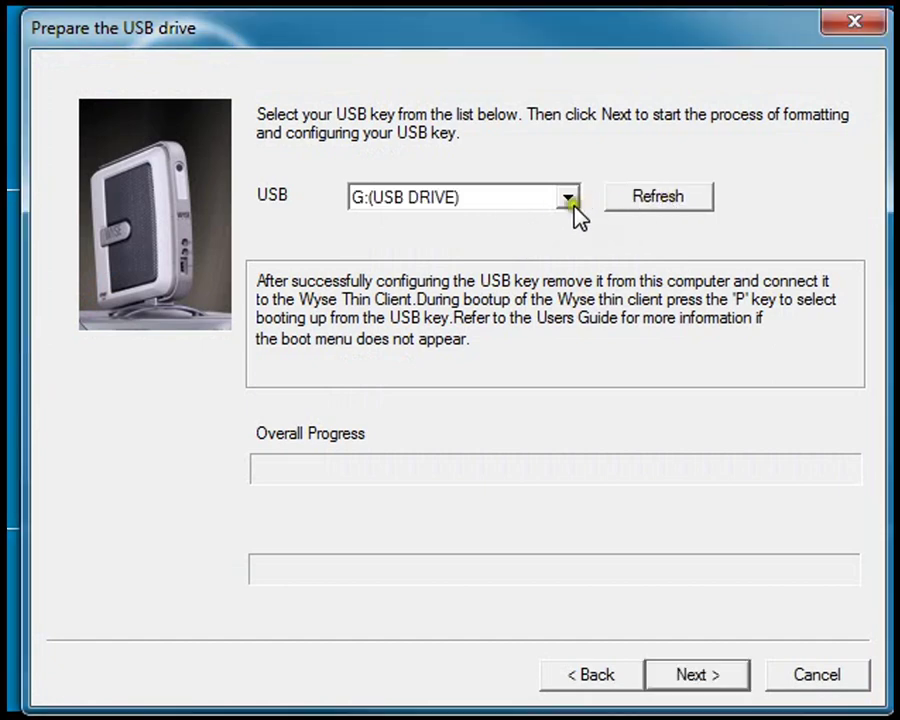
click(684, 676)
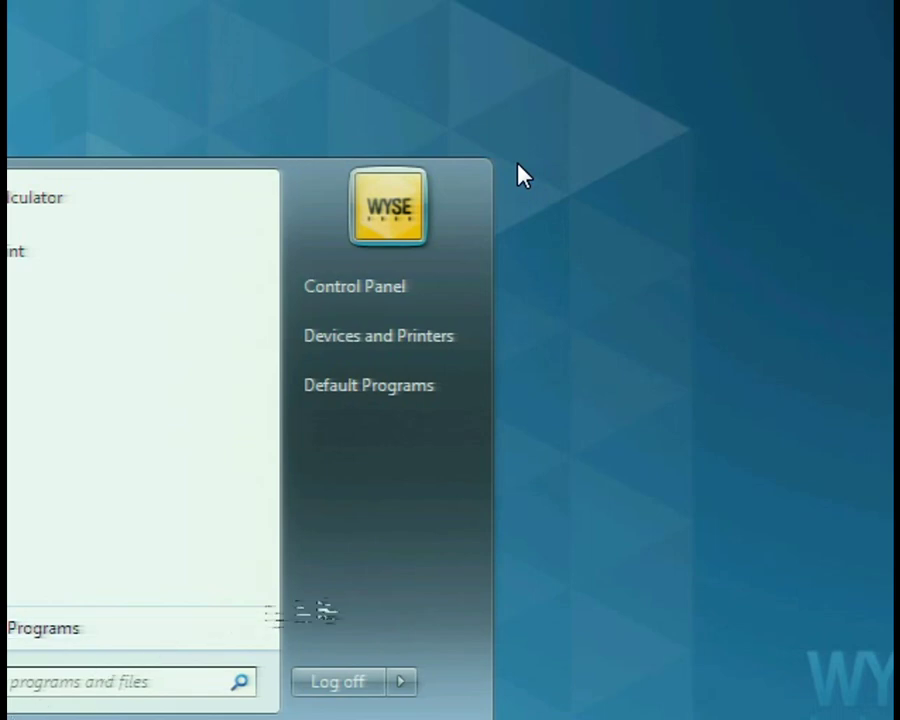
Restart the Wyse thin client and boot it from USB HDD:PNY USB 2.0 FD.
click(404, 680)
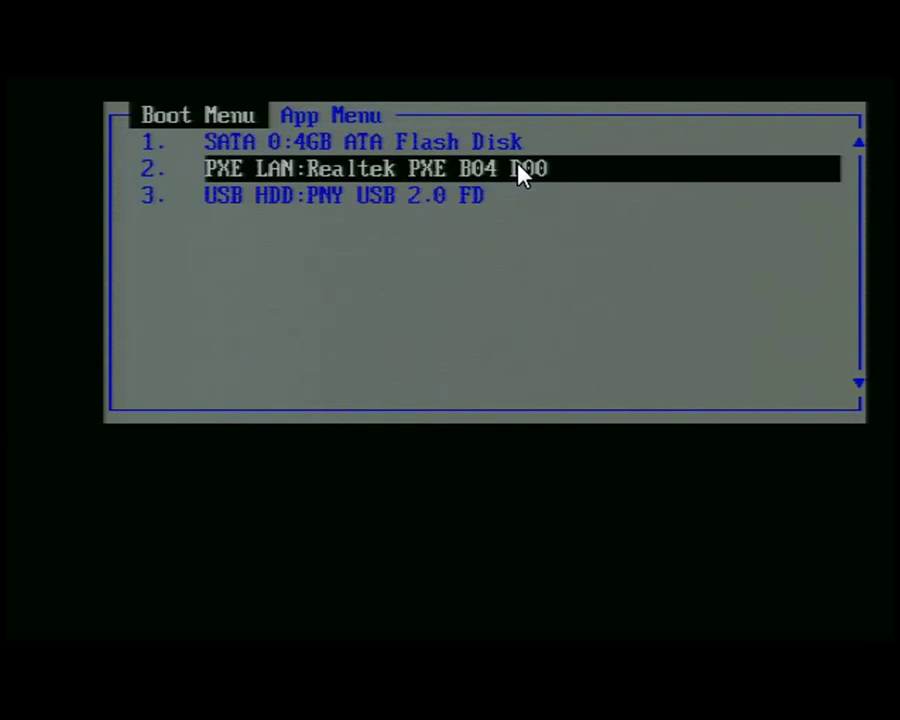
key(Down)
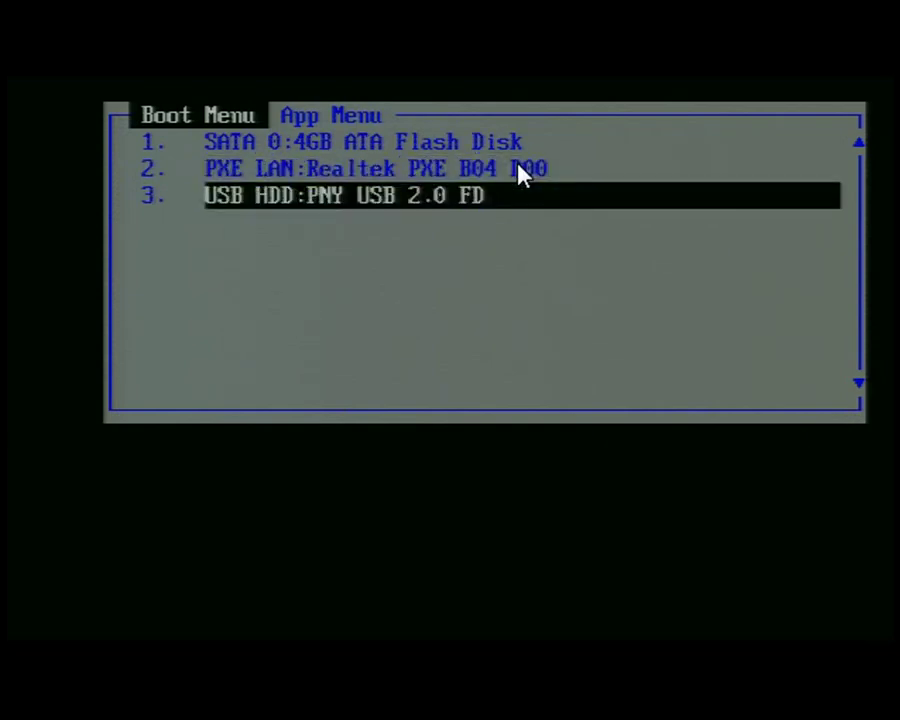
key(Return)
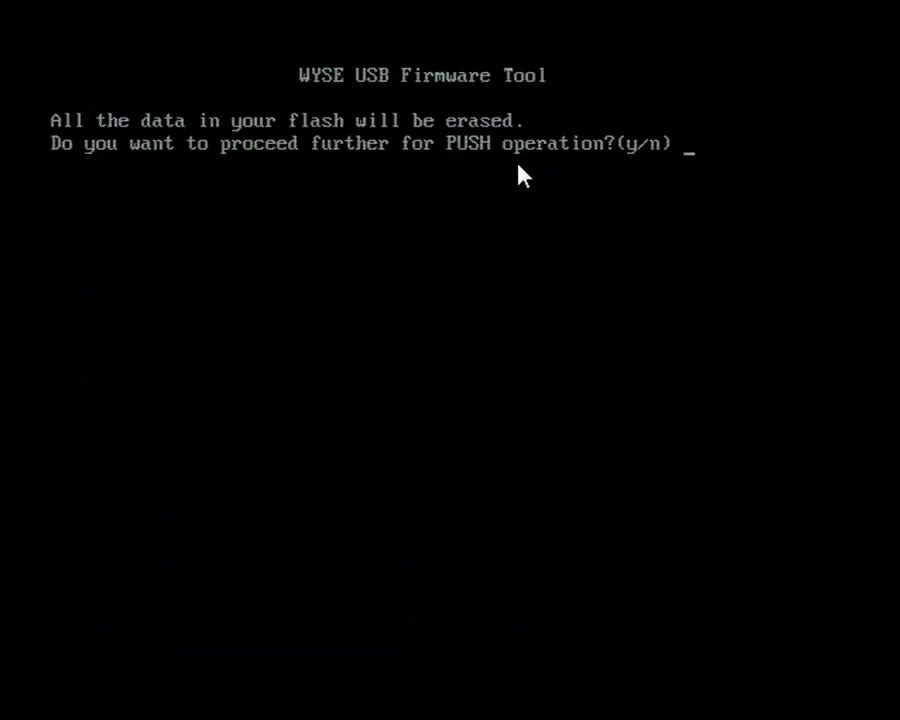
Answer y to the flash erase prompt to start the PUSH operation on the thin client.
text(y)
key(Return)
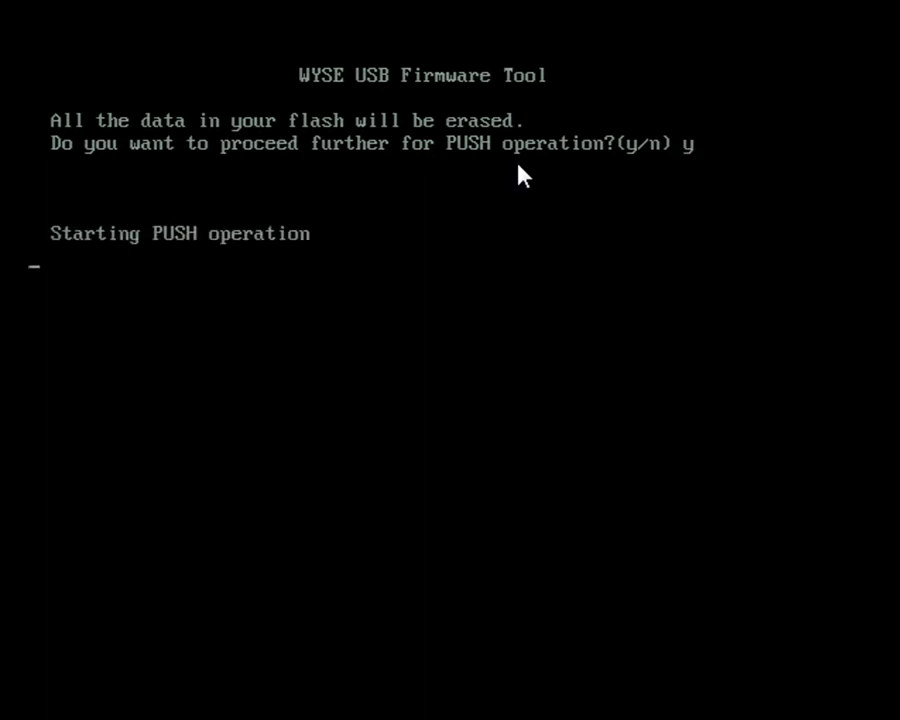